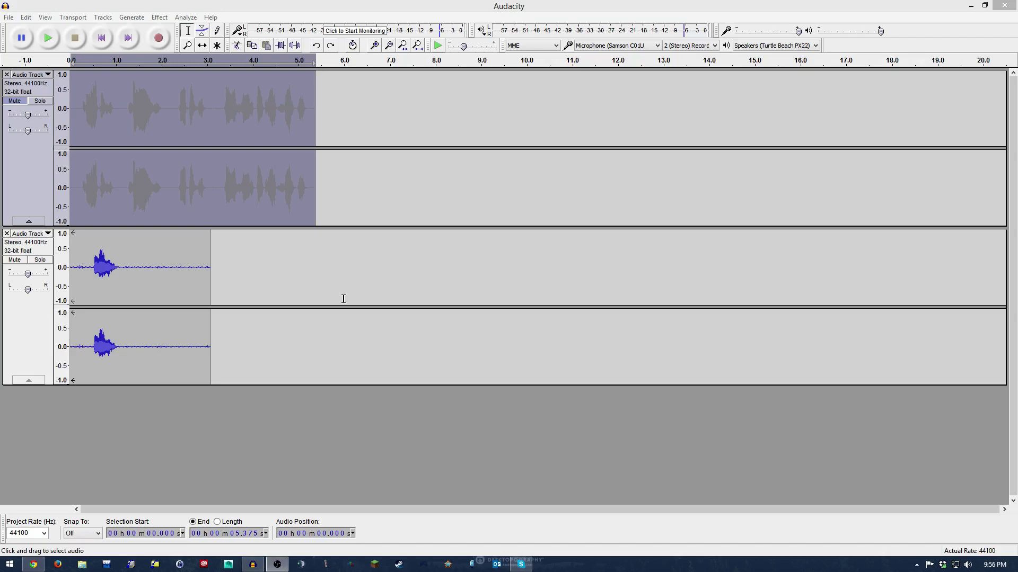
Step: Select and play the lower wow clip track, stop it, then bring up the Effect menu
click(30, 244)
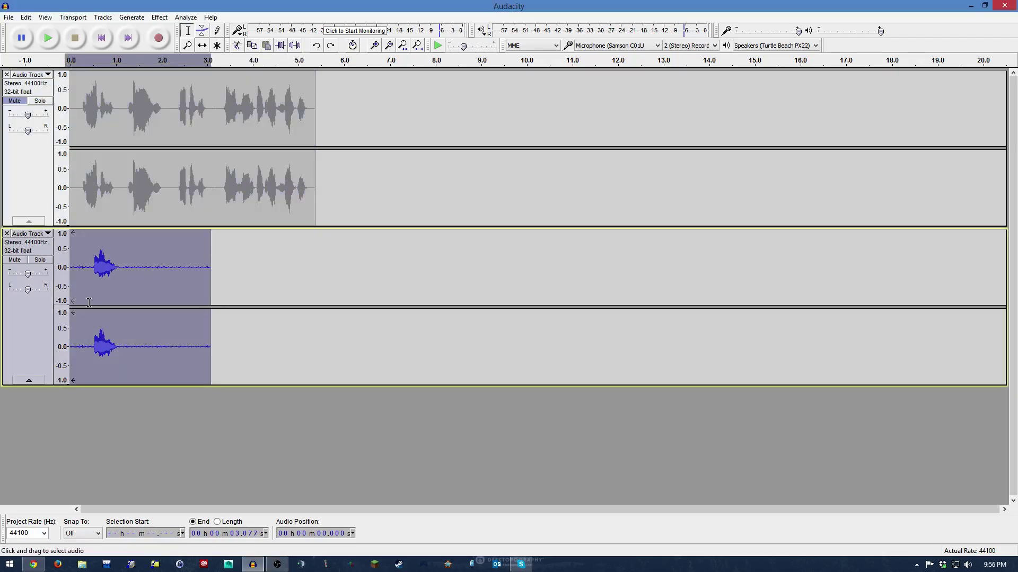
click(48, 38)
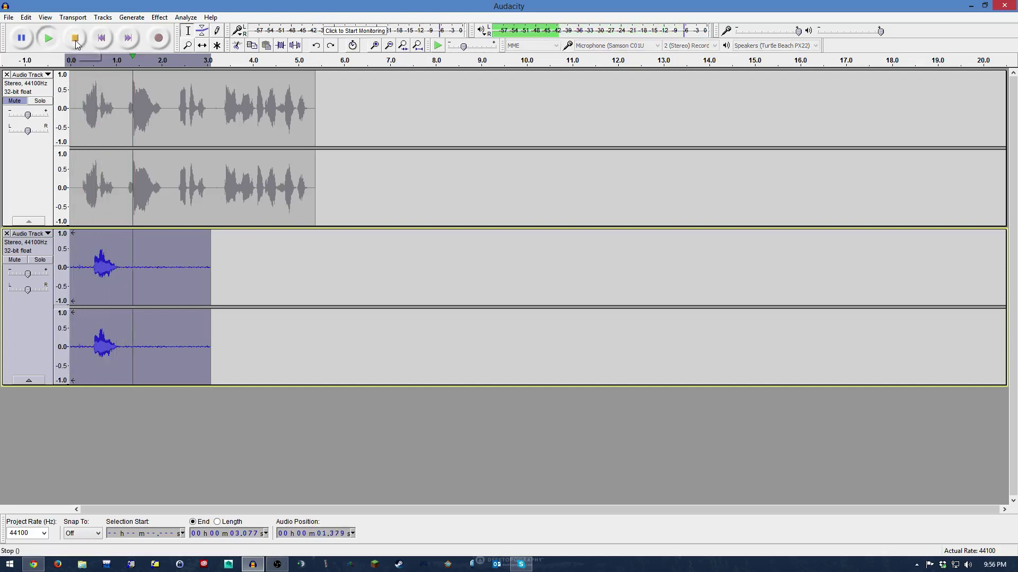
key(space)
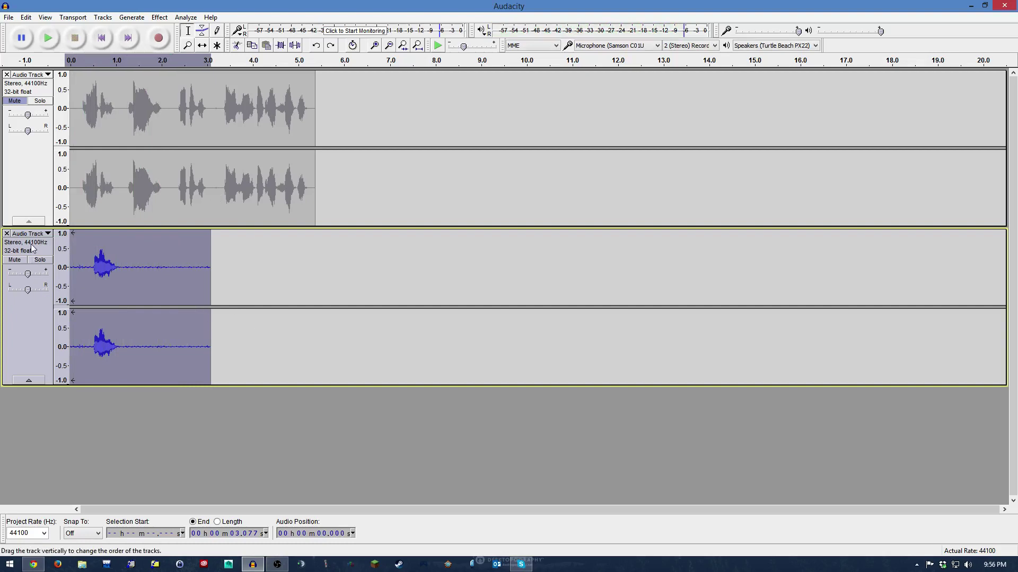
click(160, 17)
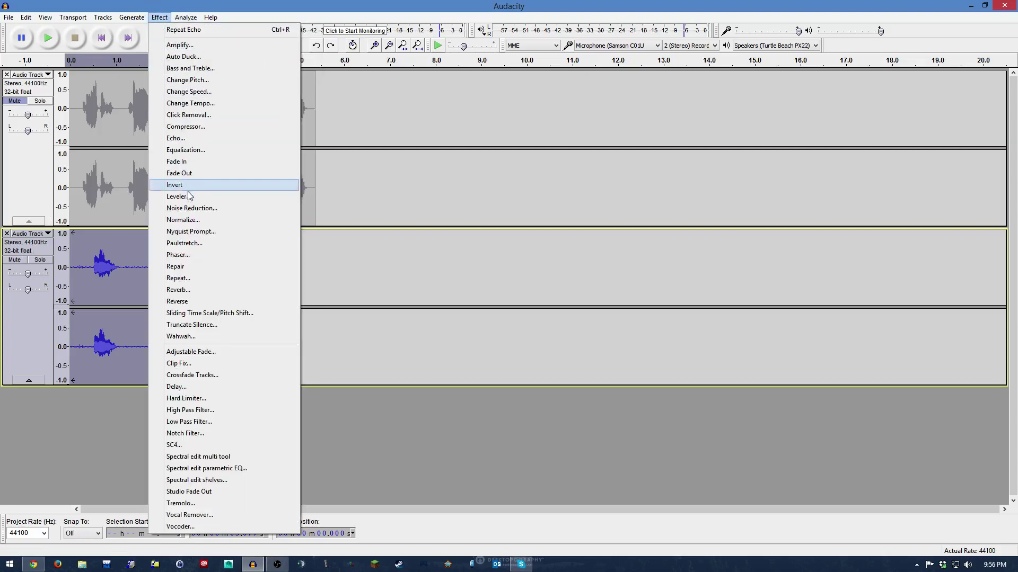
Step: Apply Echo to the wow clip with a 1-second delay time and 0.5 decay factor
click(189, 139)
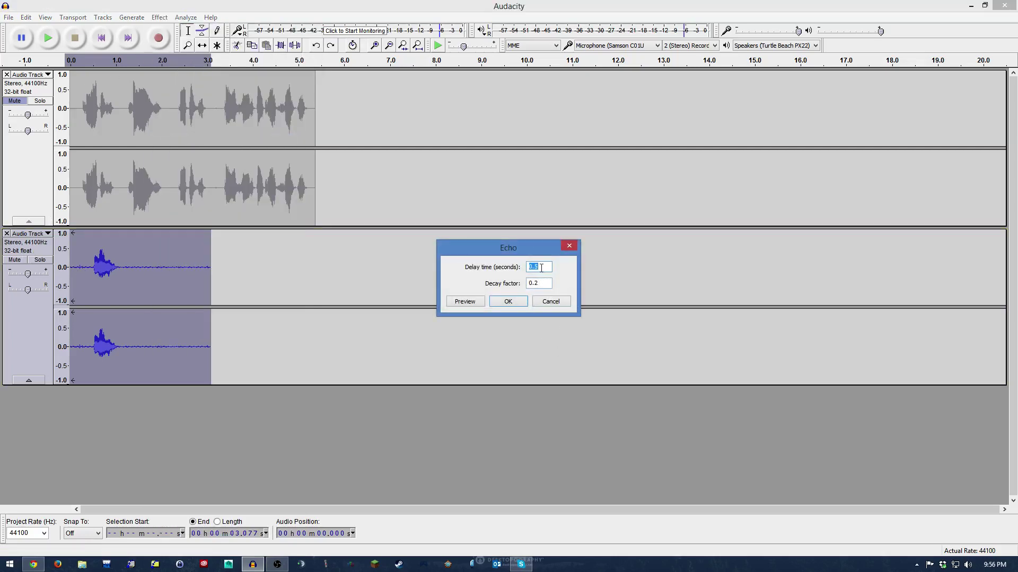
key(Tab)
text(.5)
key(shift+Tab)
text(1)
key(Tab)
key(shift+Tab)
click(507, 301)
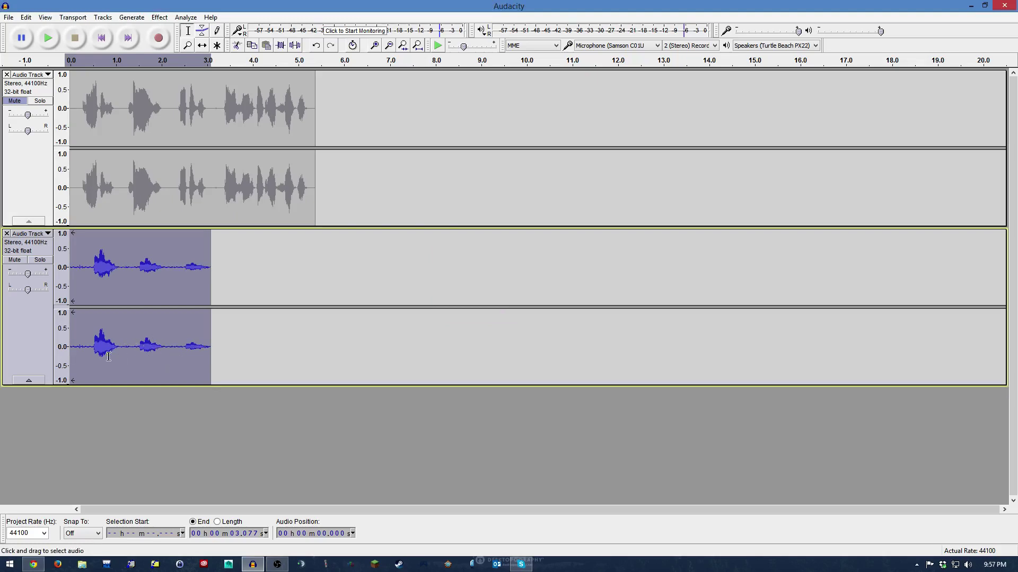
Step: Play the echoed wow clip, then undo the echo
click(47, 38)
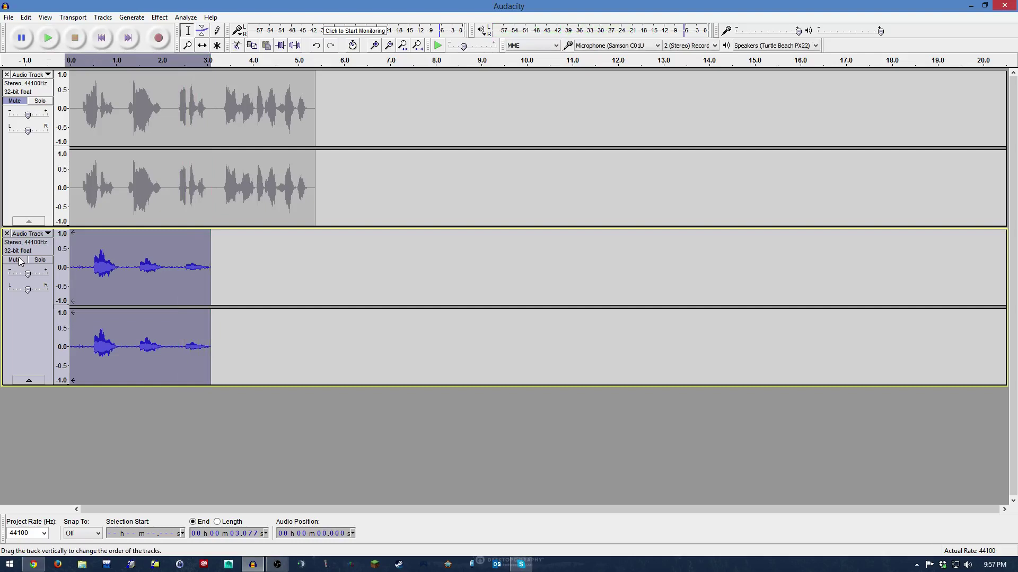
key(ctrl+r)
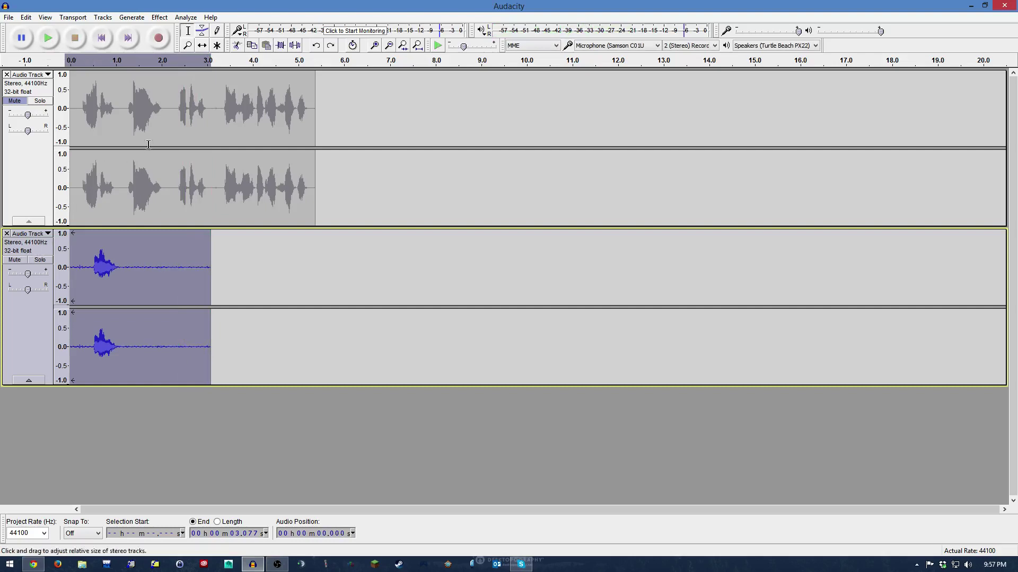
Step: Apply Echo to the wow clip with a 0.5-second delay and 0.5 decay, then play it
click(159, 17)
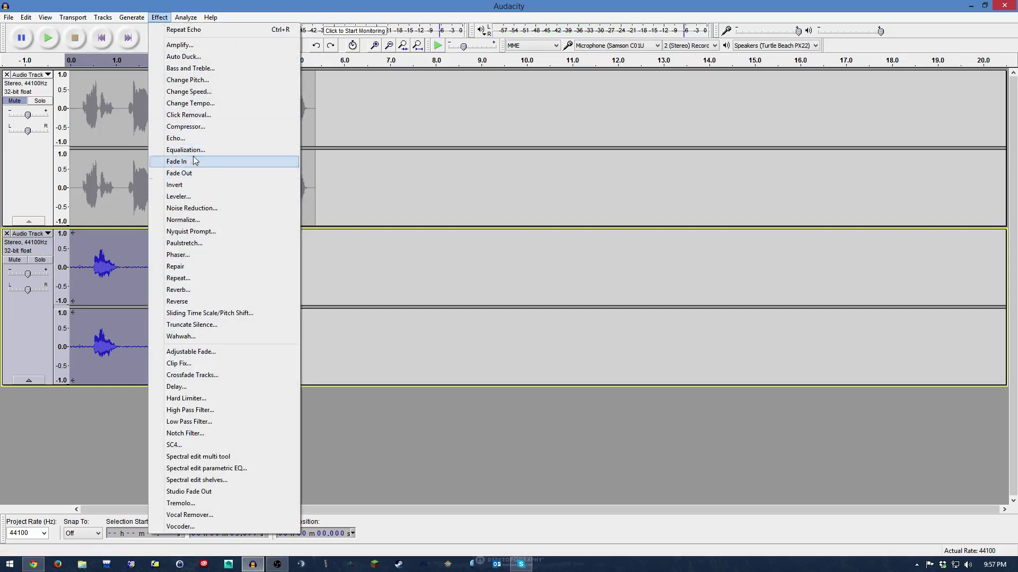
click(193, 138)
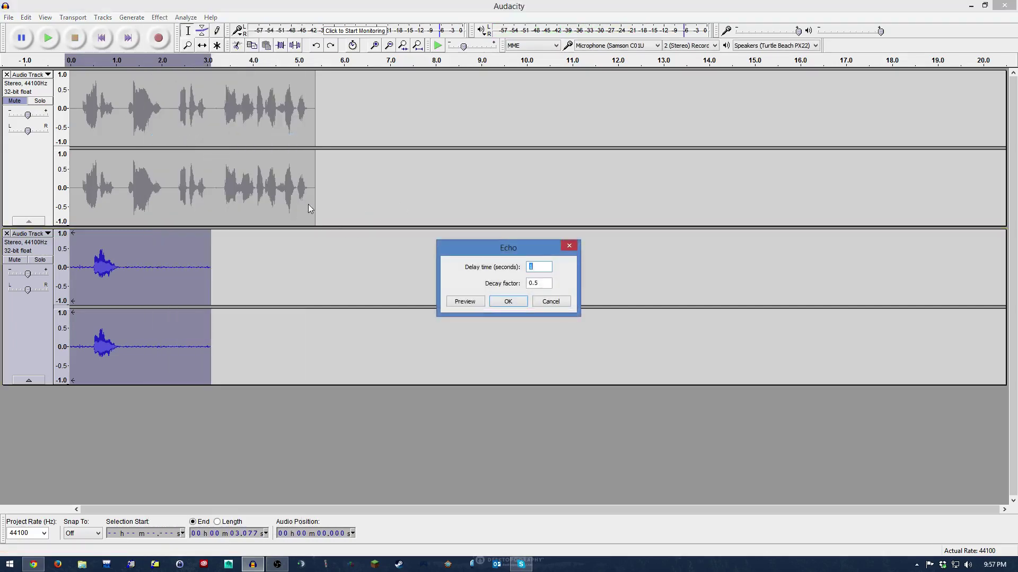
double_click(539, 267)
text(.5)
click(500, 307)
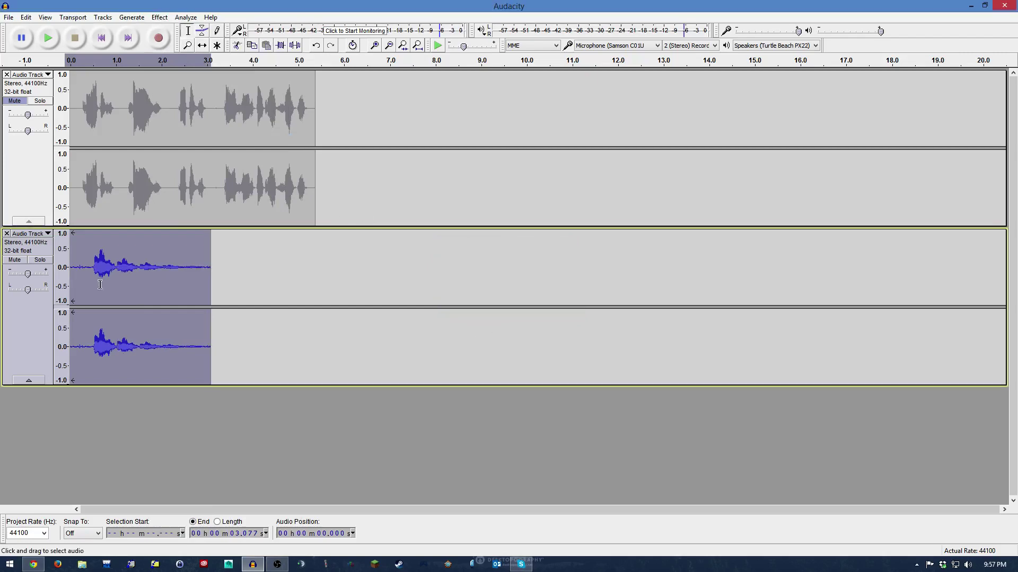
click(58, 41)
Step: Apply Echo with 0.5-second delay and 0.2 decay to the wow clip, then play and stop it
click(156, 19)
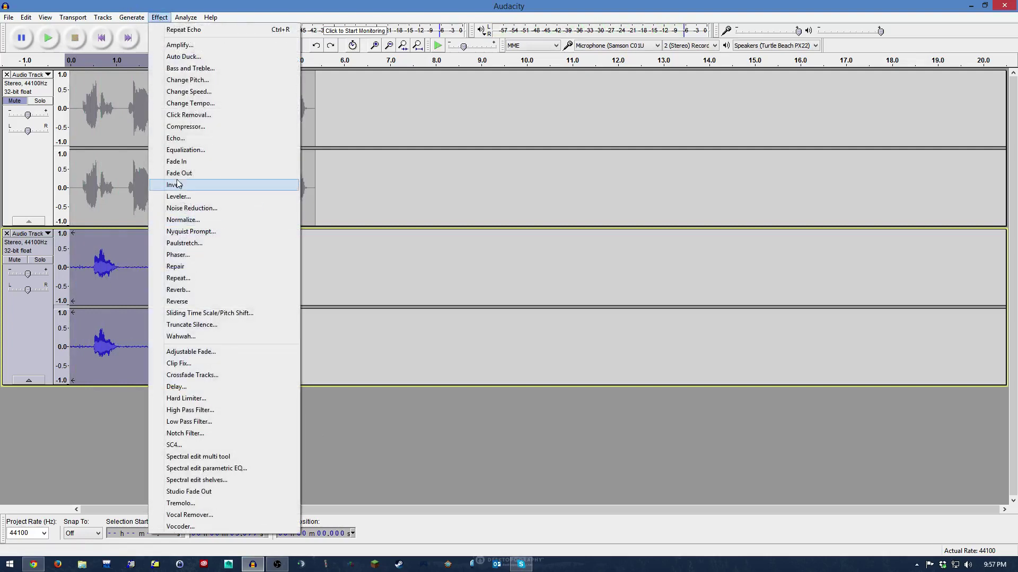
click(192, 138)
key(Tab)
text(.)
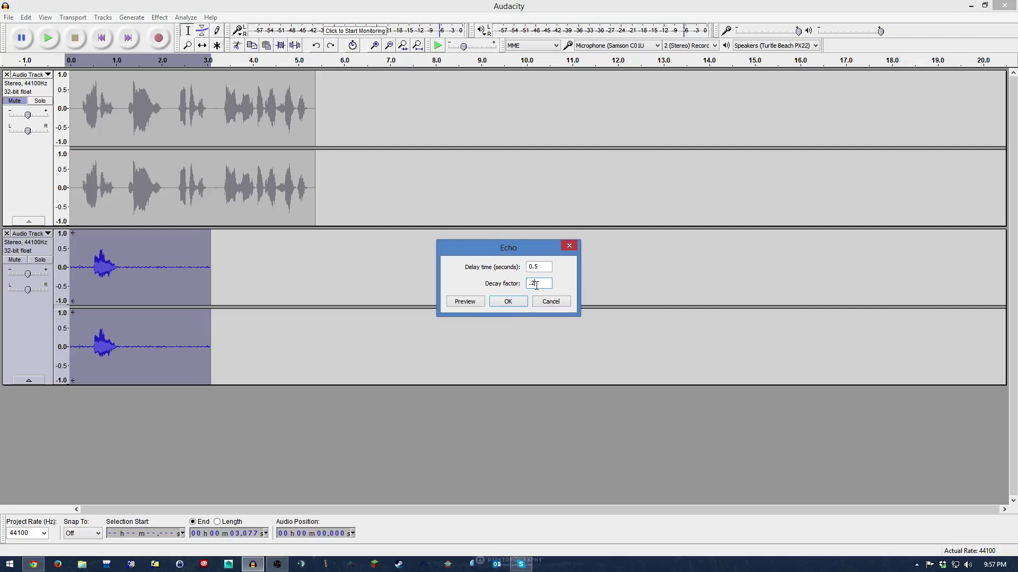
click(508, 301)
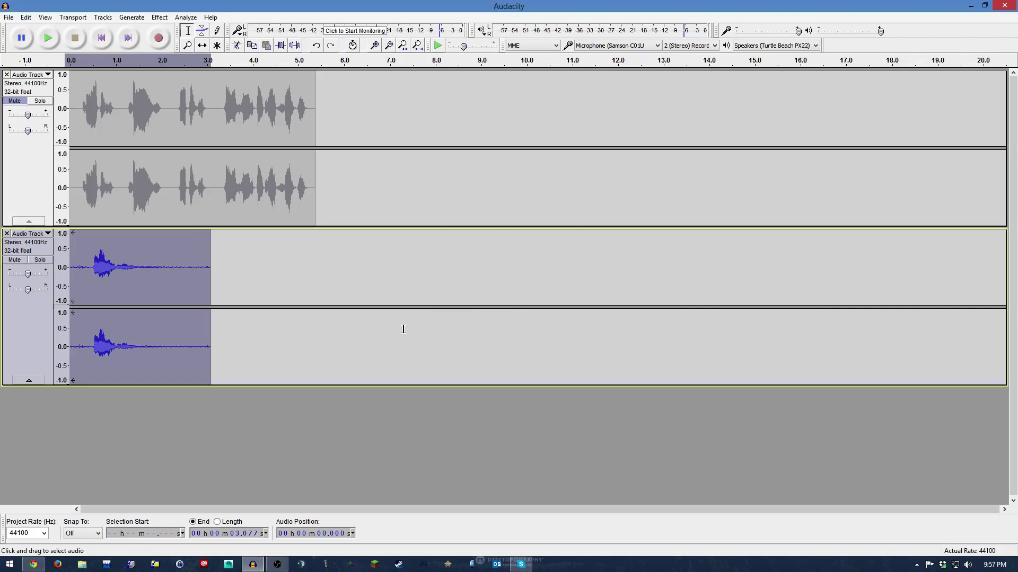
click(48, 39)
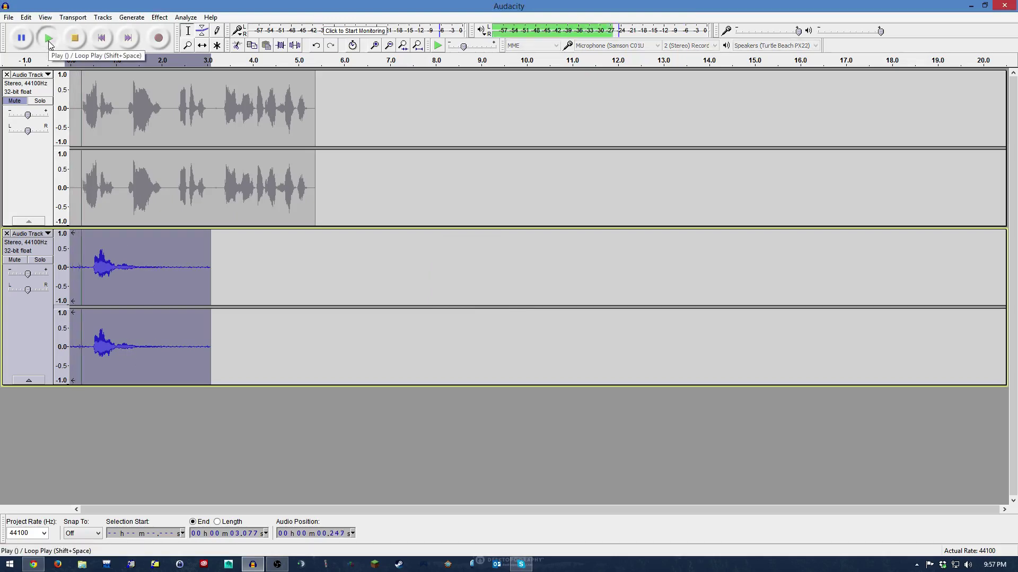
click(75, 38)
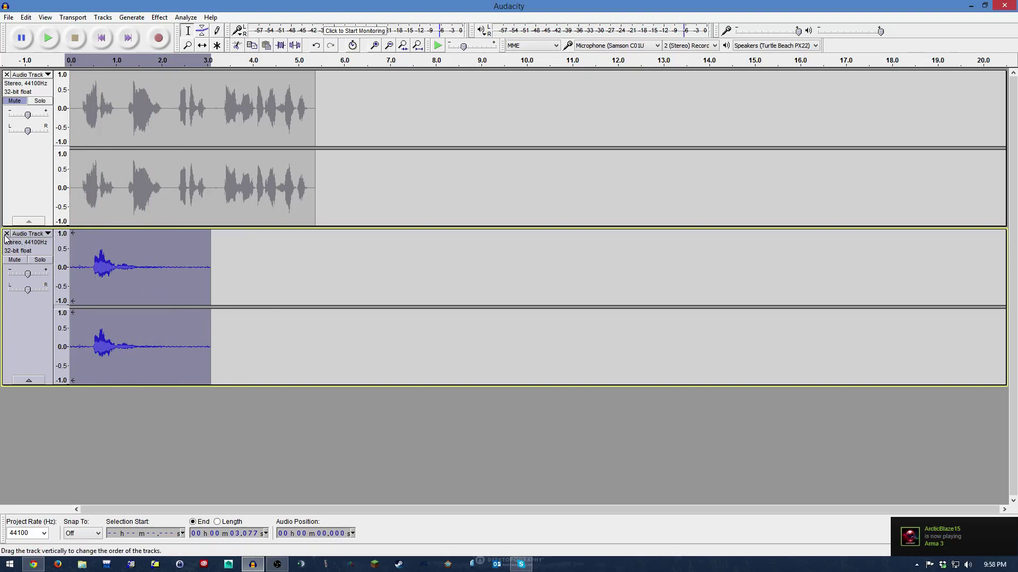
Step: Unmute the speech track, mute the wow track, and play the whole spoken sentence
click(16, 261)
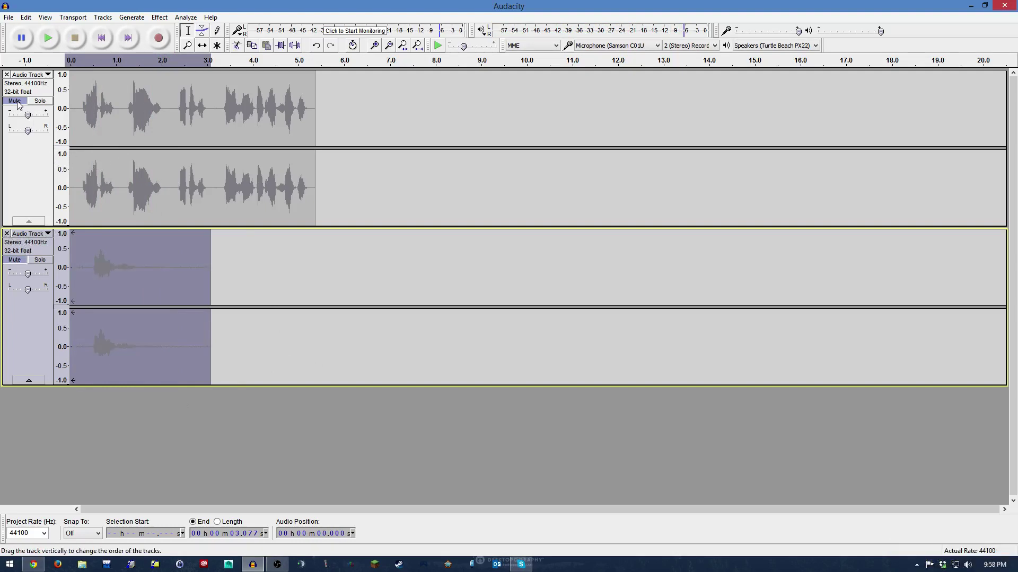
click(16, 101)
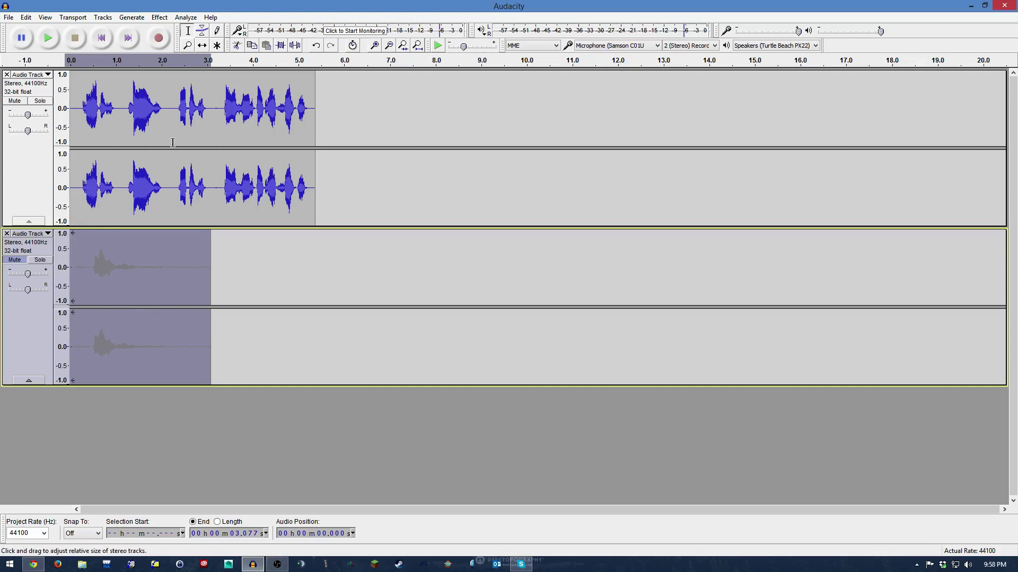
click(24, 91)
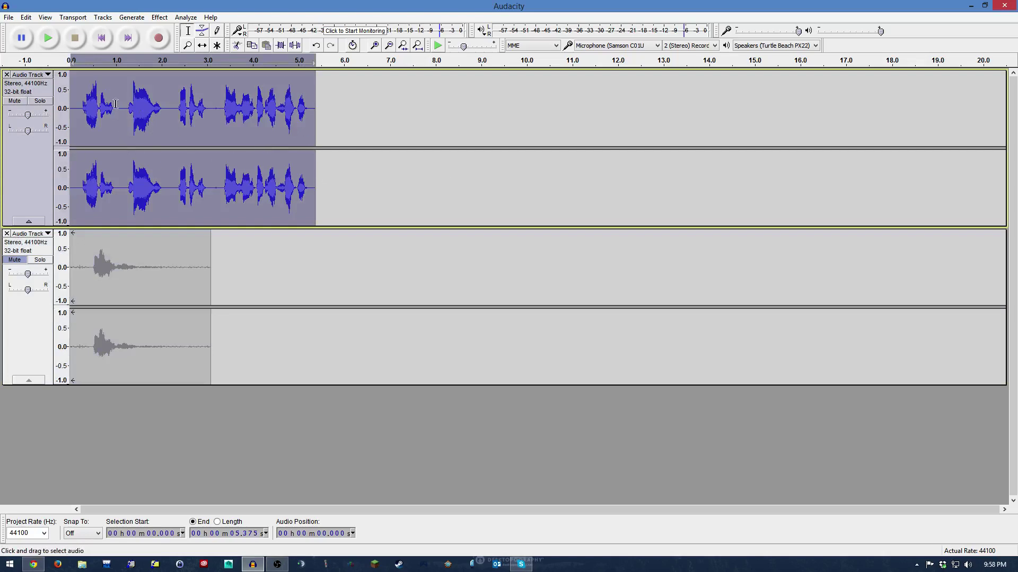
click(49, 46)
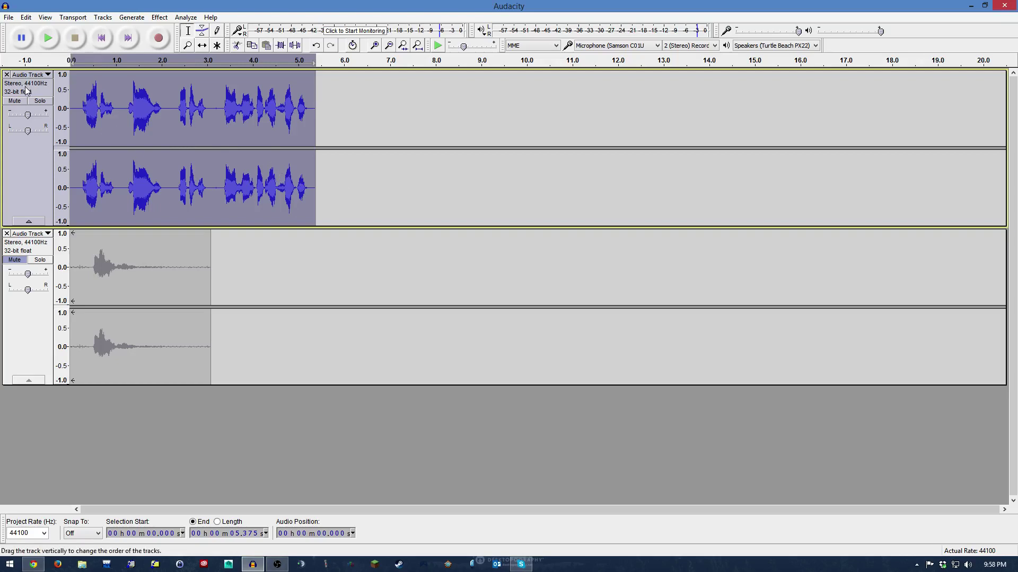
click(159, 17)
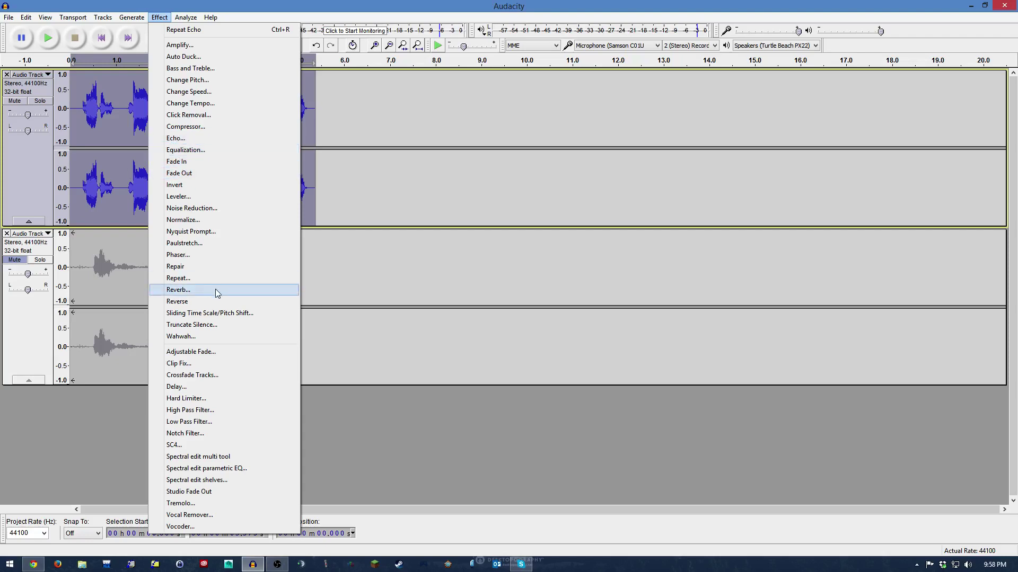
Step: Bring up Delay for the speech track and review the delay types, leaving it on regular
click(185, 389)
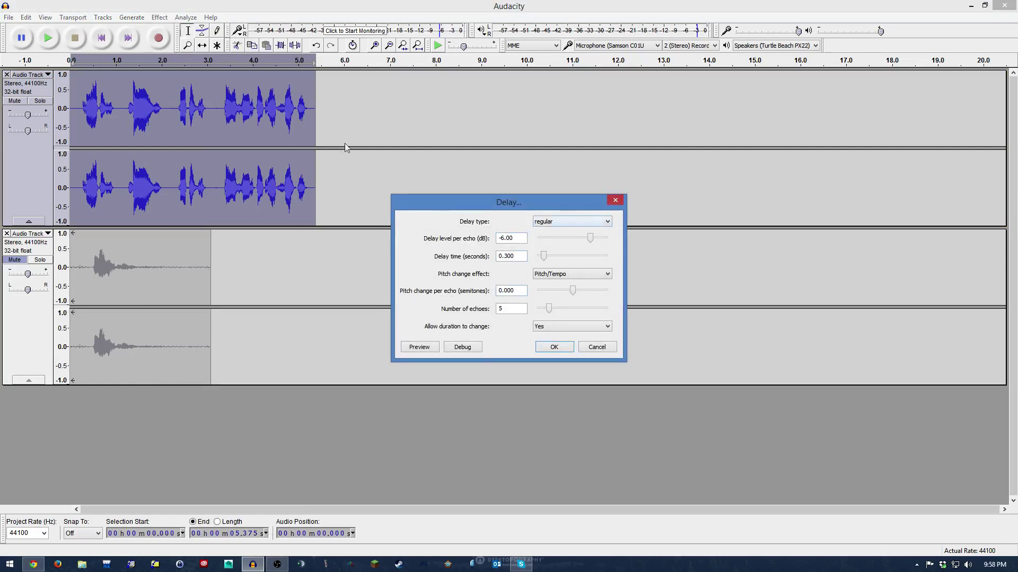
click(562, 222)
click(561, 221)
click(578, 222)
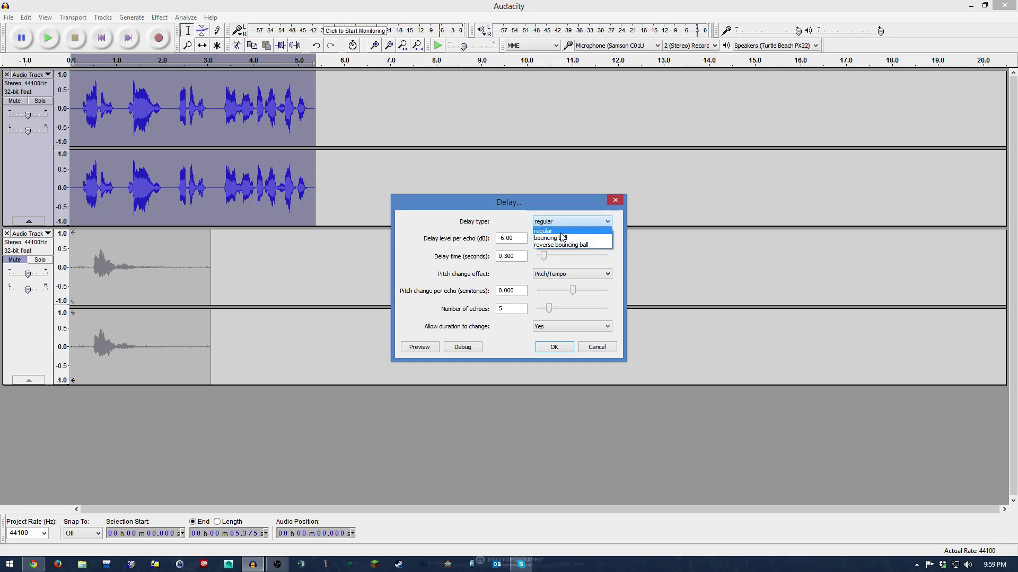
click(561, 232)
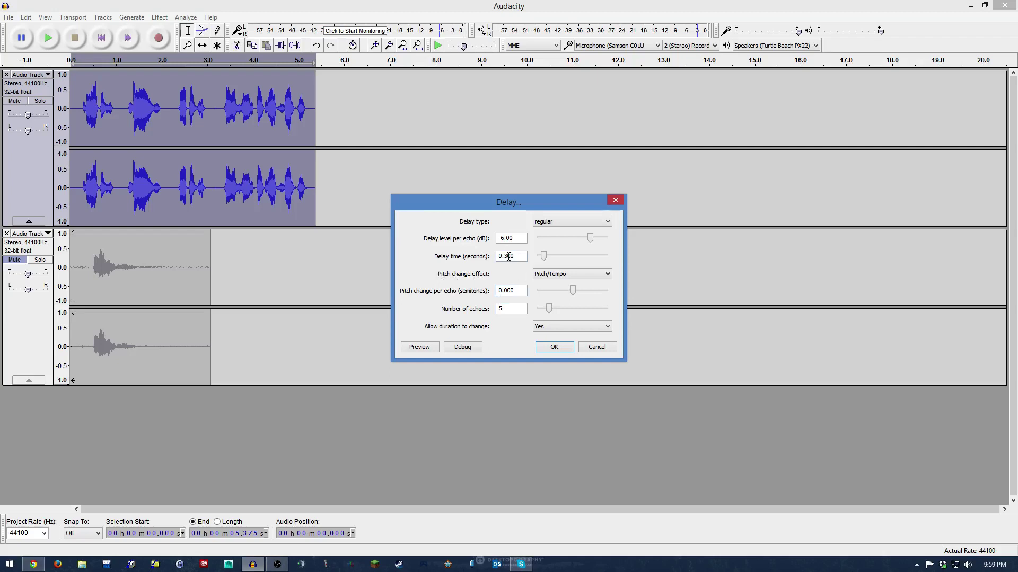
Step: Change the Delay time from 0.300 to 0.200 and keep Pitch/Tempo as the pitch change effect
drag(508, 256, 504, 256)
text(2)
click(563, 276)
click(564, 277)
click(567, 276)
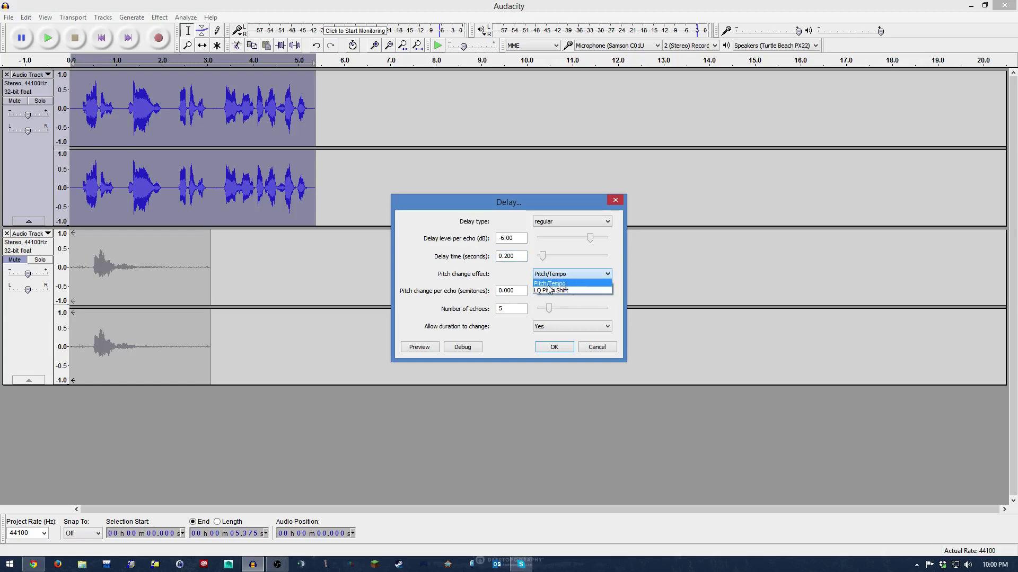
click(493, 269)
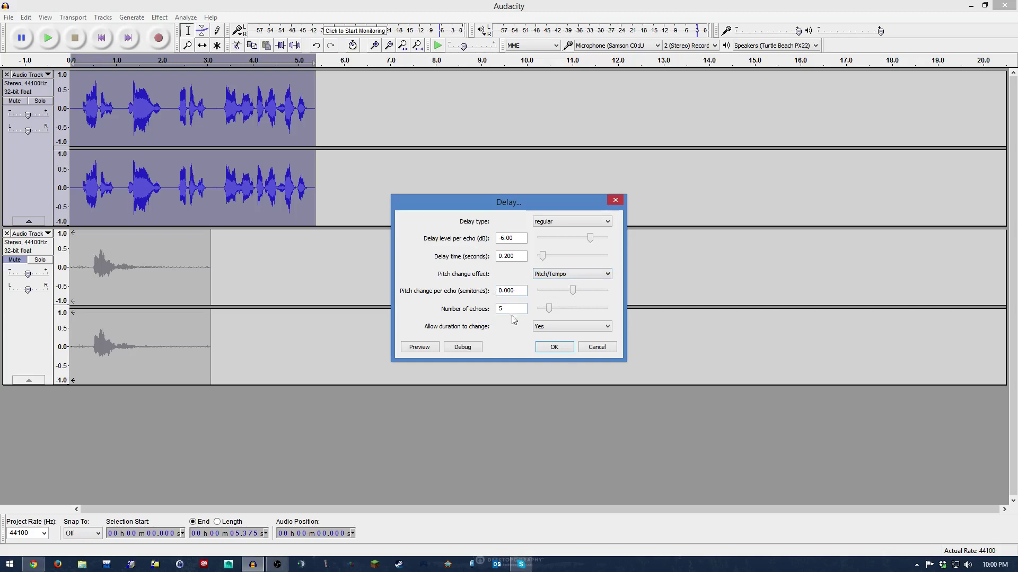
Step: Keep 5 echoes and leave Allow duration to change set to Yes
key(ctrl+a)
click(567, 327)
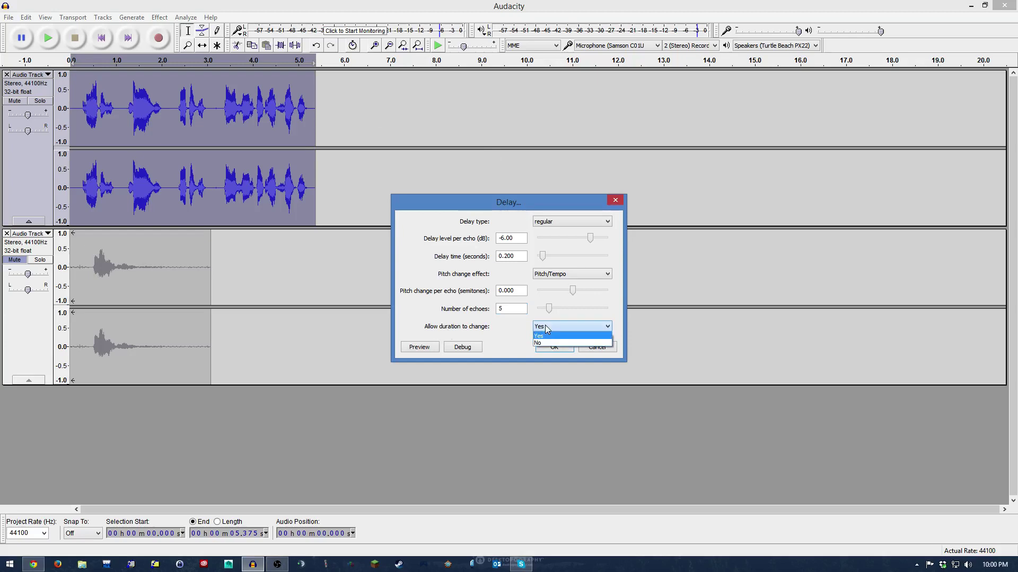
click(551, 335)
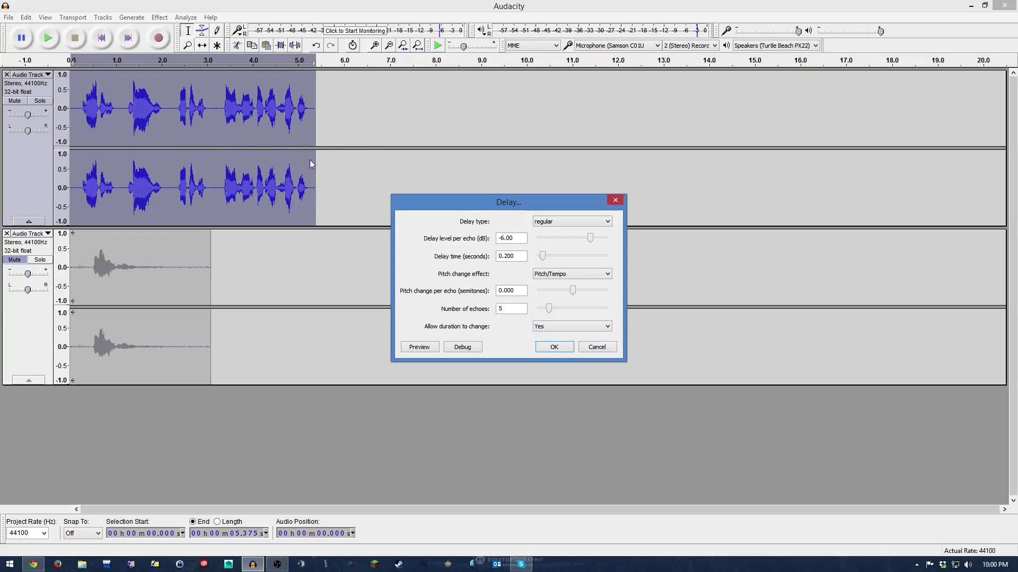
click(566, 324)
click(565, 324)
Step: Apply the 0.2-second Delay to the spoken sentence, listen to it, then undo it
click(547, 349)
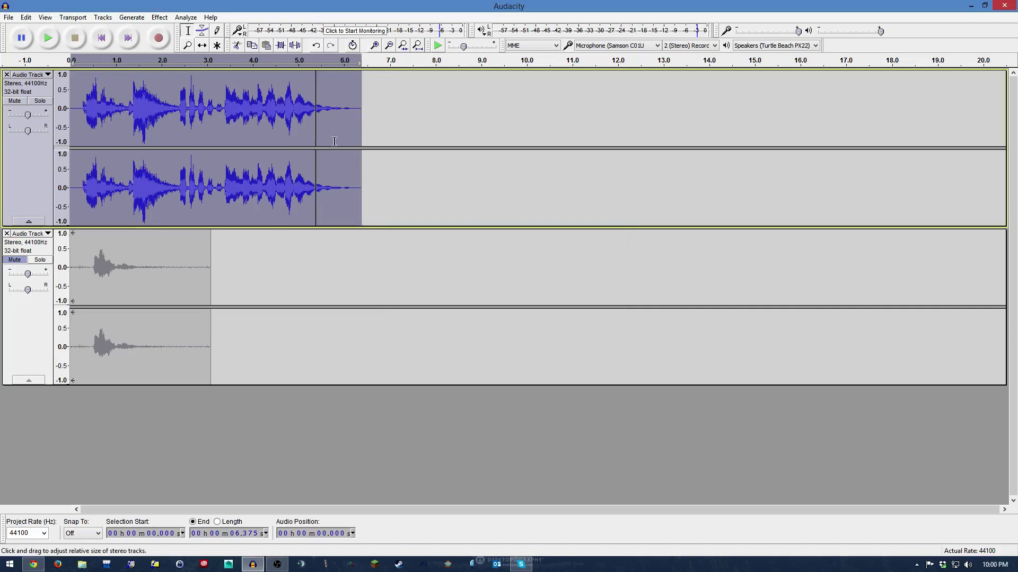
click(53, 43)
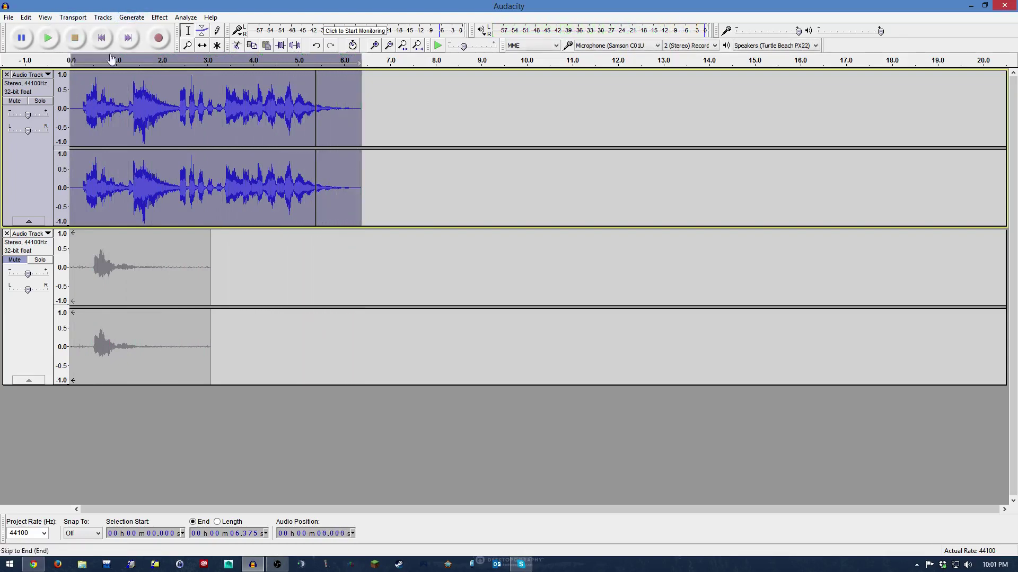
key(ctrl+z)
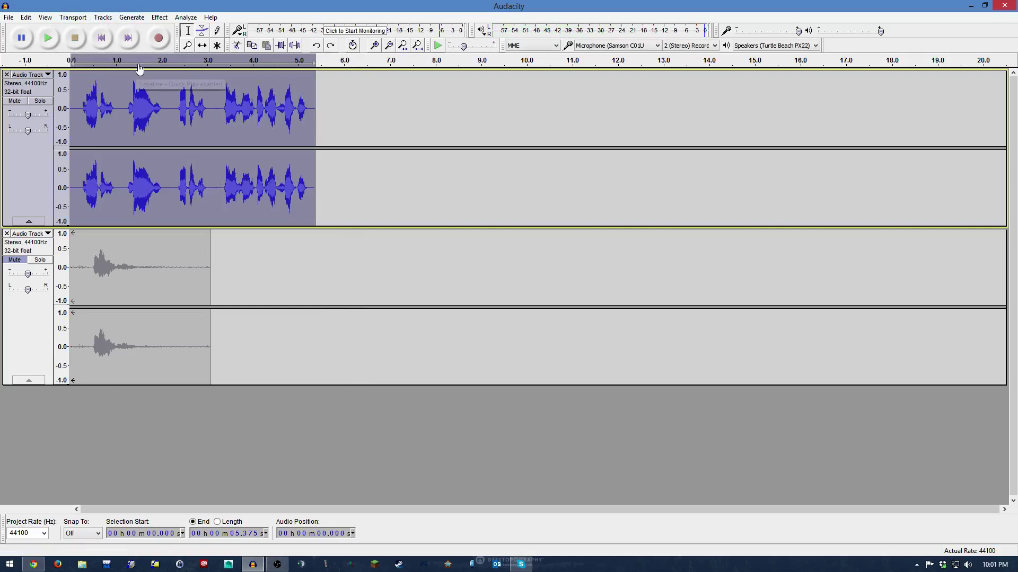
click(159, 17)
click(212, 387)
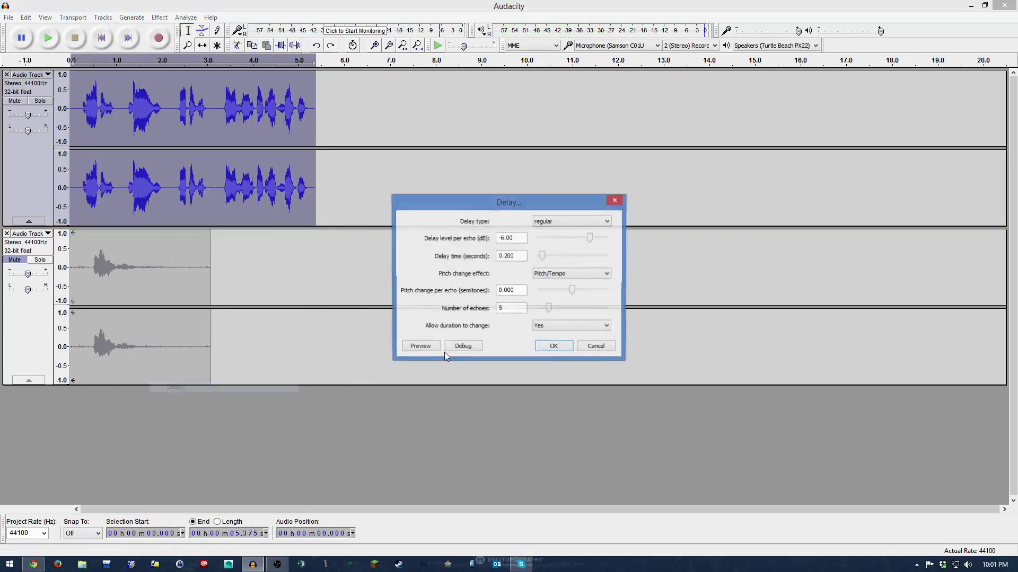
mouse_move(575, 292)
mouse_down()
mouse_move(613, 296)
mouse_move(582, 299)
mouse_move(599, 295)
mouse_move(590, 297)
mouse_up()
click(553, 353)
click(51, 42)
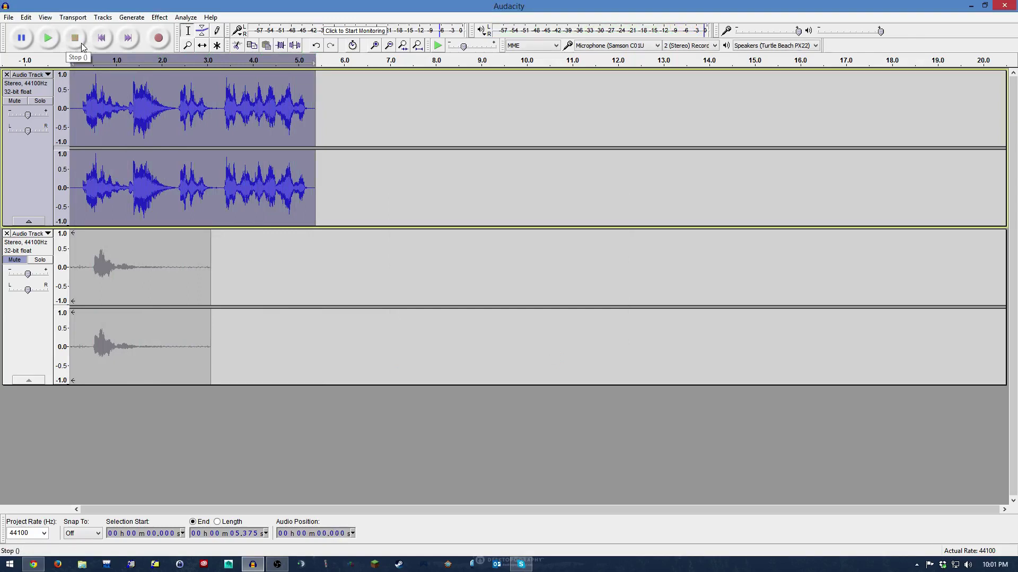
key(ctrl+r)
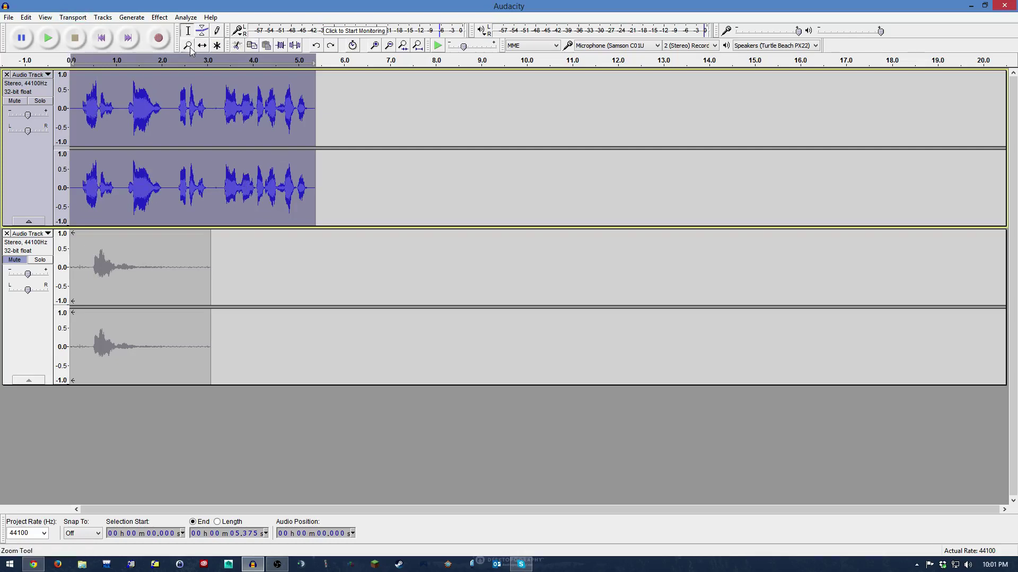
Step: Dismiss the Effect menu without choosing an effect and deselect both tracks
click(159, 17)
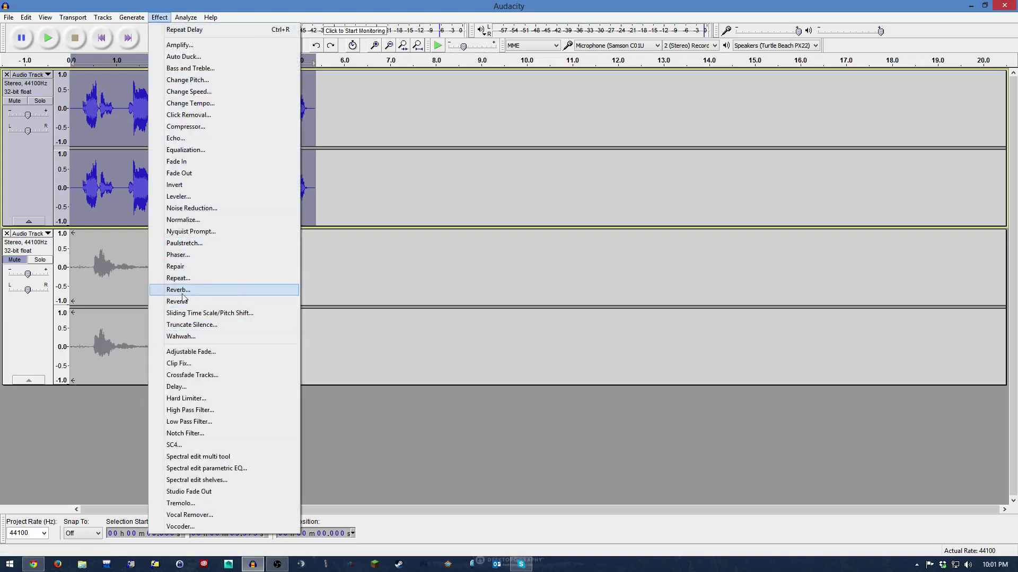
click(21, 148)
click(264, 443)
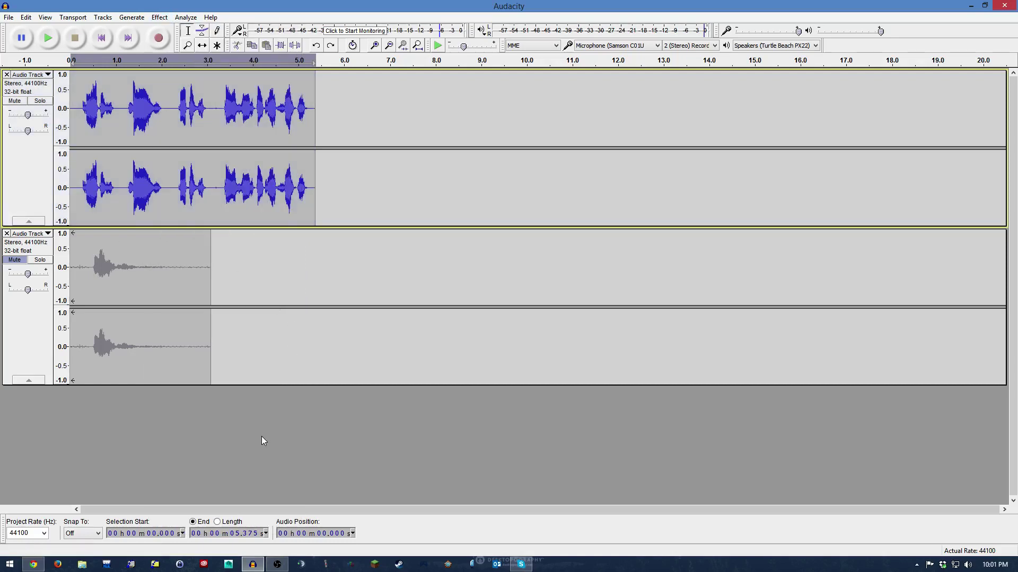